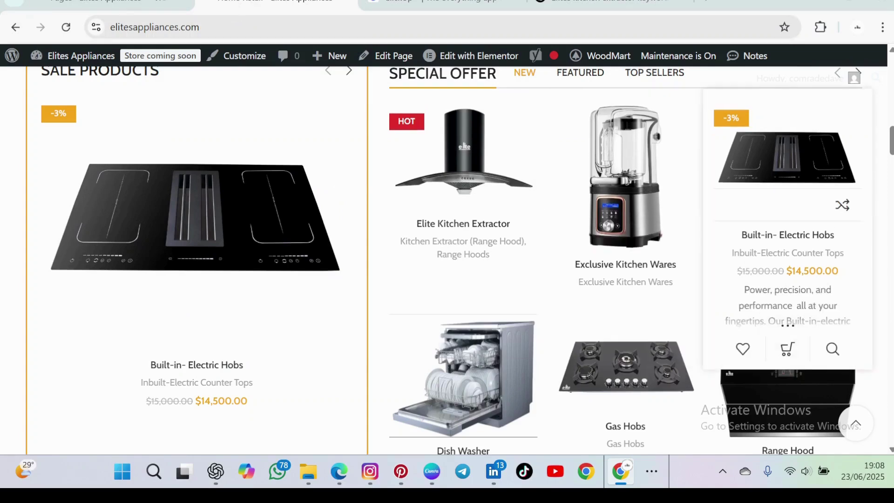
Examine the sale and special-offer products on the store homepage, checking their prices and add-to-cart options
scroll(811, 285, down, 4)
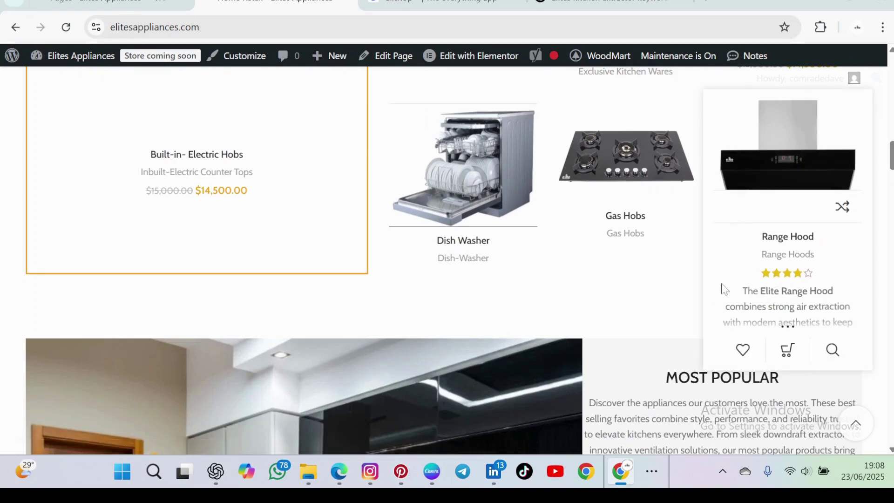
mouse_move(205, 191)
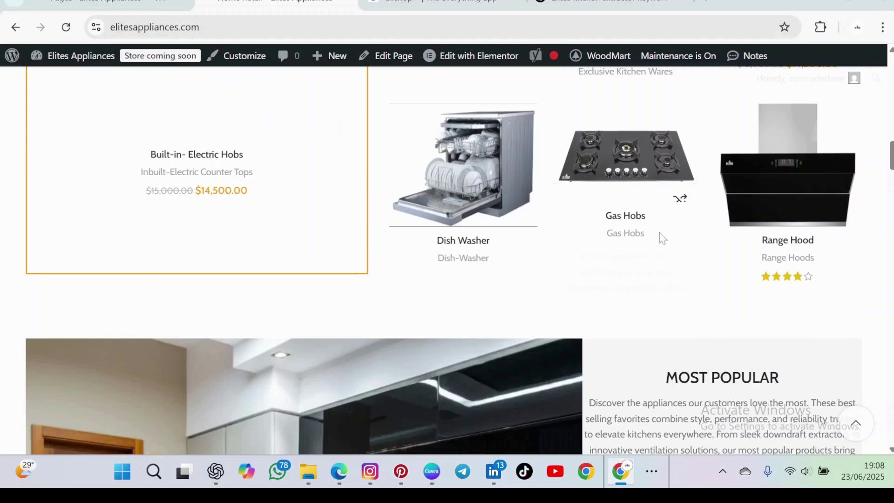
mouse_move(751, 250)
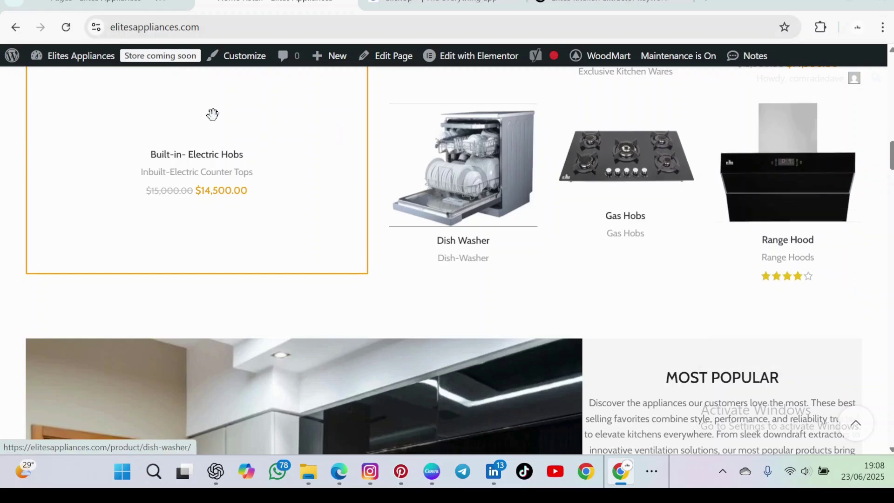
mouse_move(161, 161)
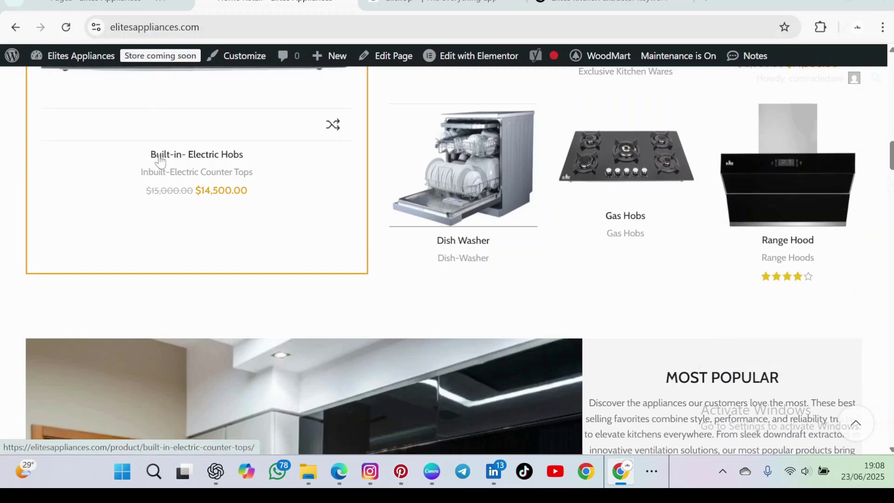
Switch to the site's WordPress admin and open the page for adding new plugins
click(104, 6)
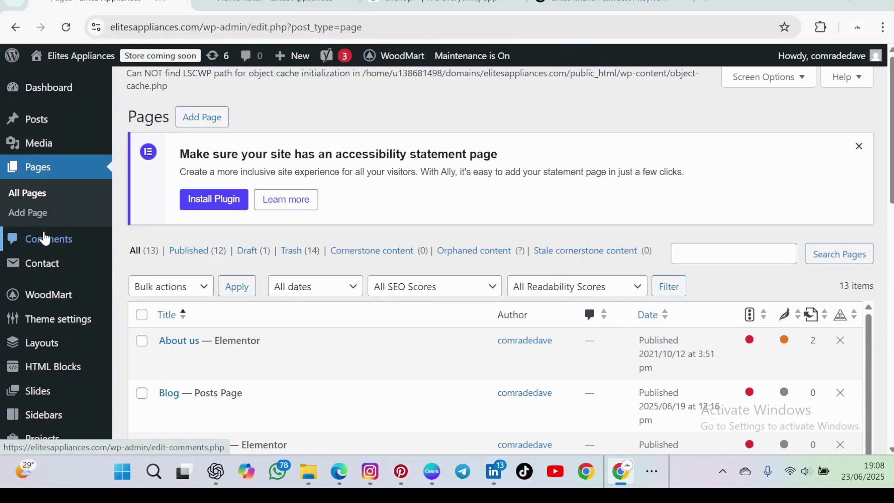
scroll(44, 239, down, 5)
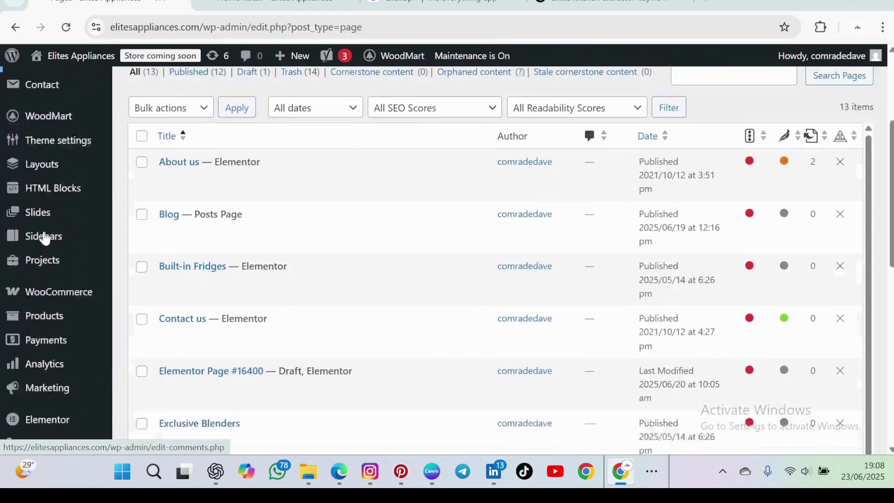
scroll(45, 238, down, 3)
scroll(45, 237, up, 1)
scroll(45, 238, down, 3)
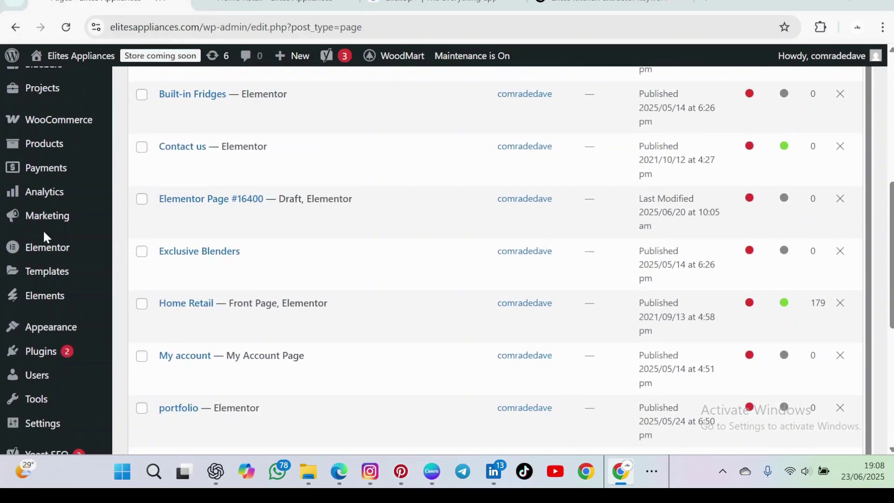
mouse_move(59, 288)
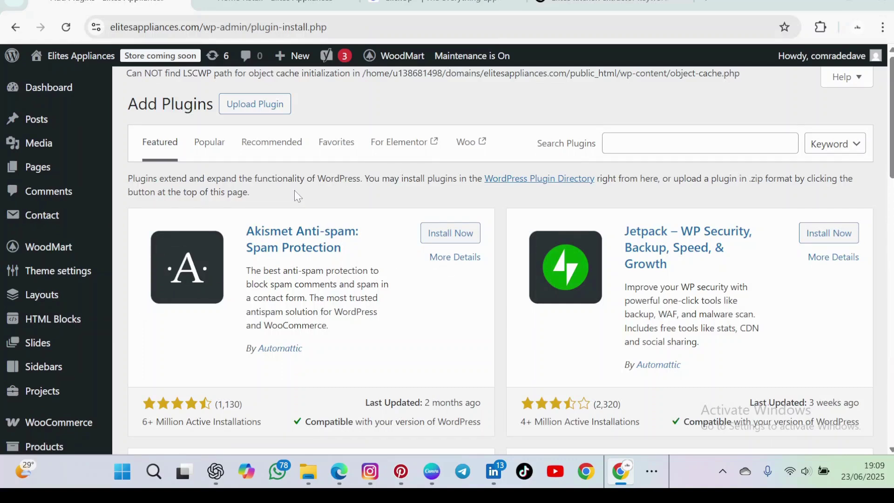
Search the plugin directory for "Remove add to cart"
click(699, 144)
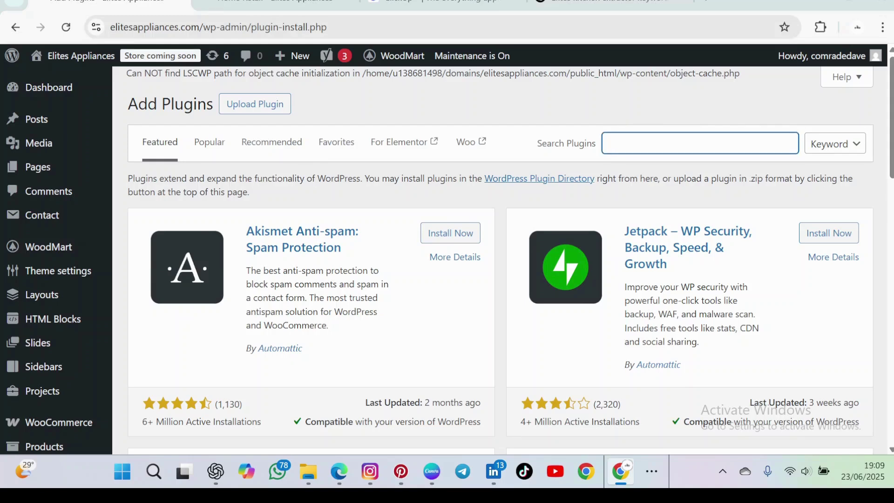
text(re)
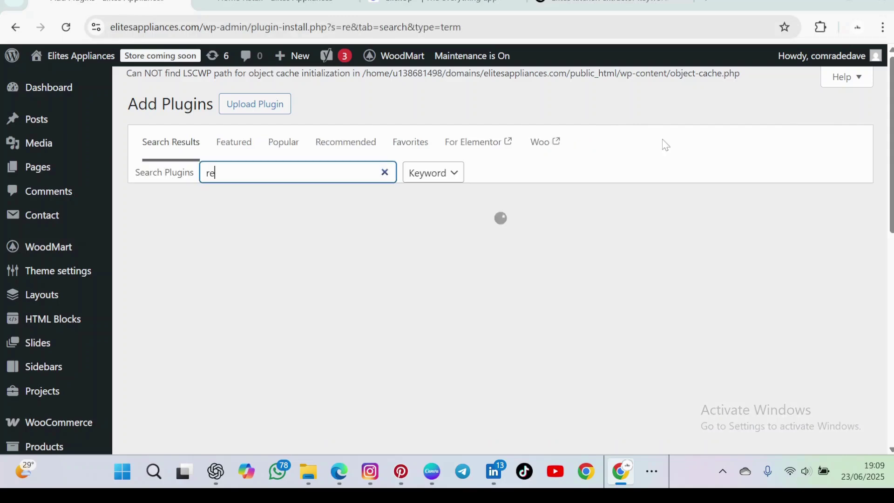
key(BackSpace)
key(BackSpace)
text(Re)
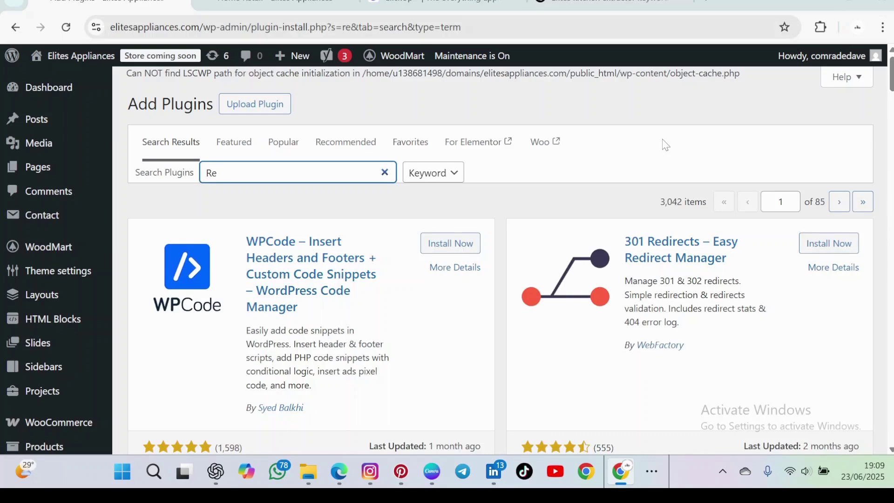
text(move)
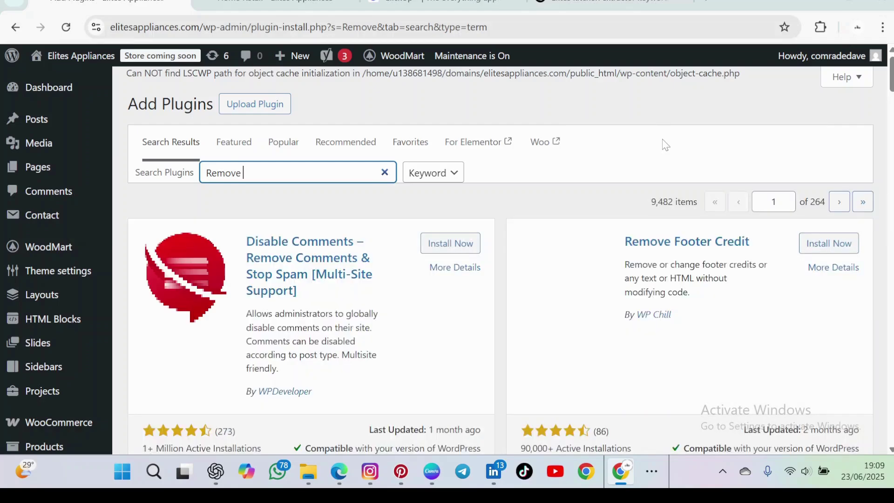
text( a)
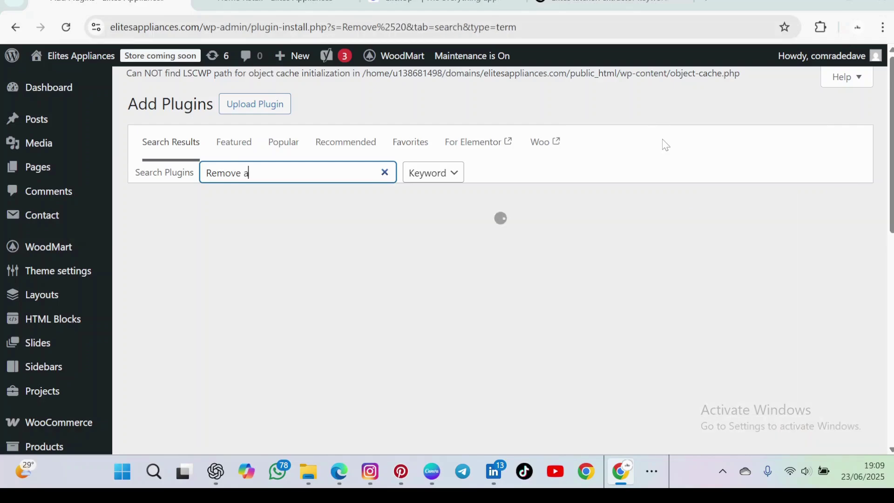
text(dd)
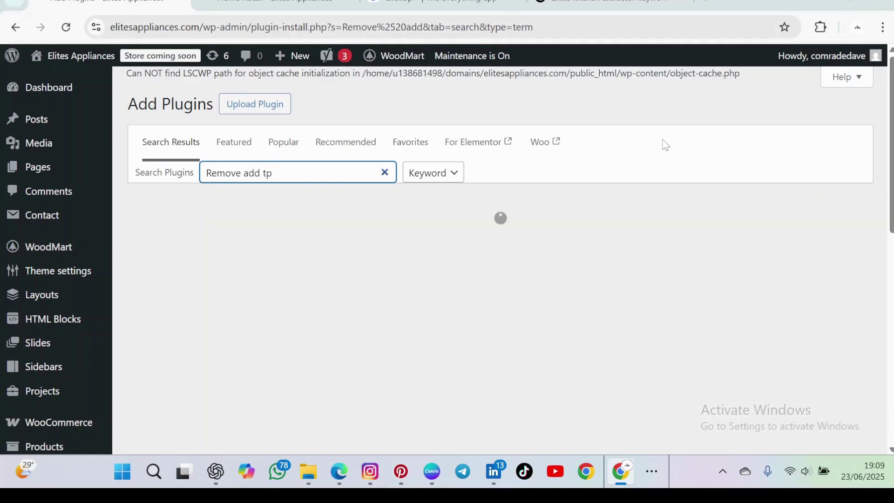
text( to cart)
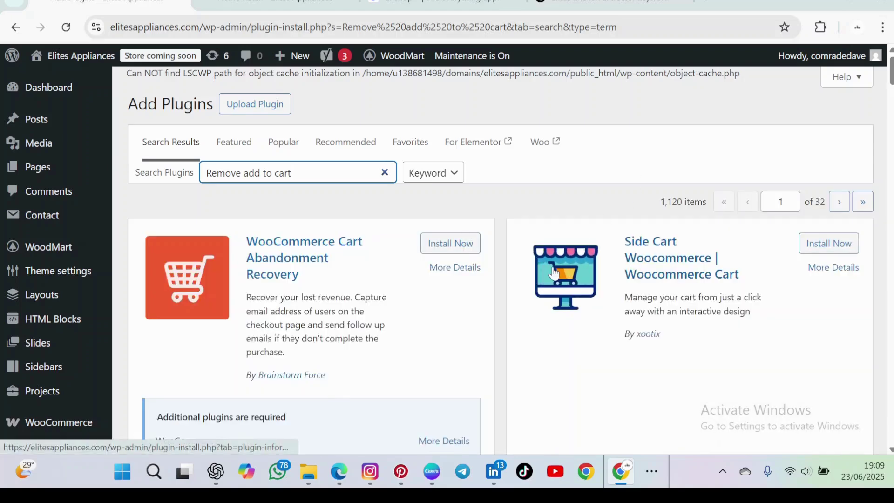
Find the MMWD Remove Add To Cart for WooCommerce plugin in the results, then install and activate it
scroll(553, 274, down, 3)
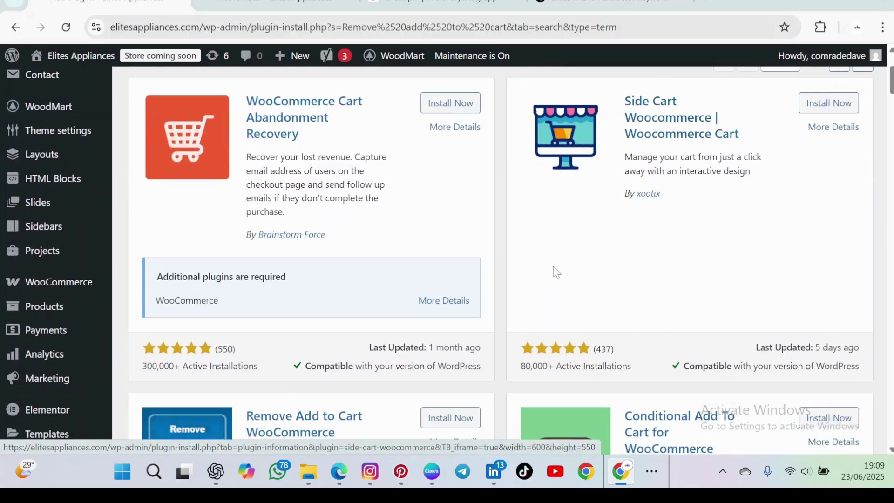
scroll(556, 272, down, 7)
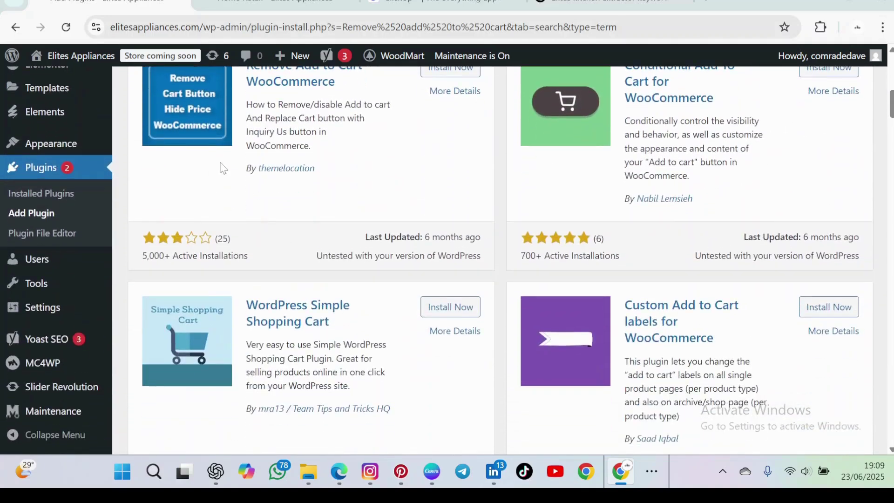
scroll(224, 169, up, 2)
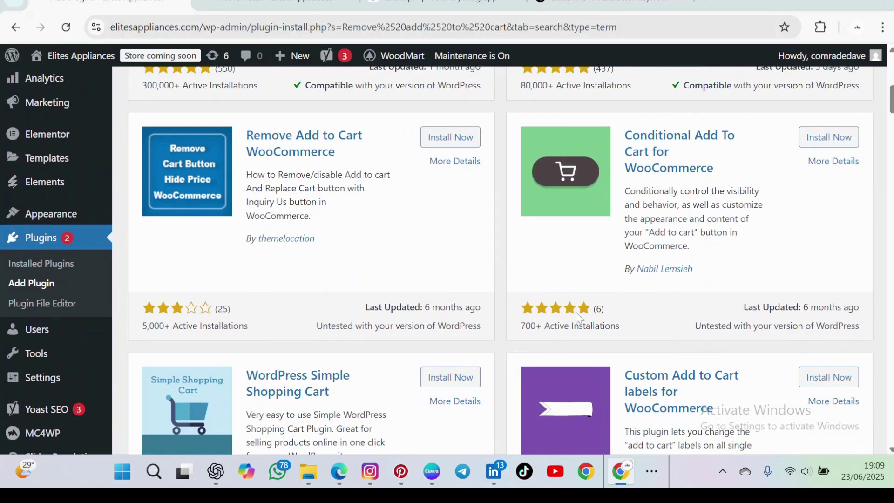
scroll(577, 318, down, 12)
scroll(577, 318, down, 9)
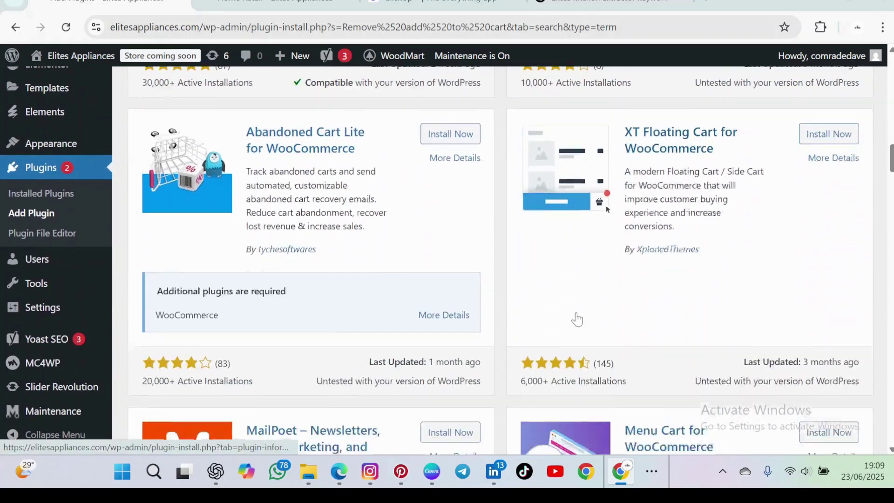
scroll(577, 319, down, 3)
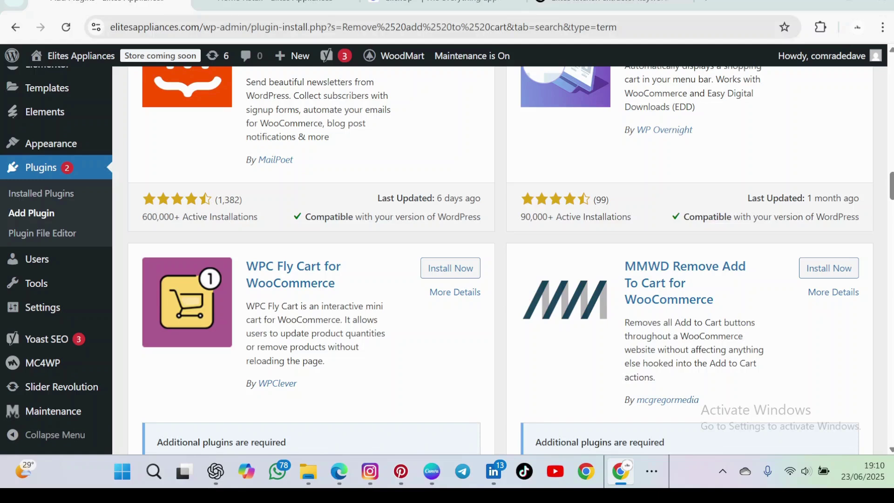
click(821, 275)
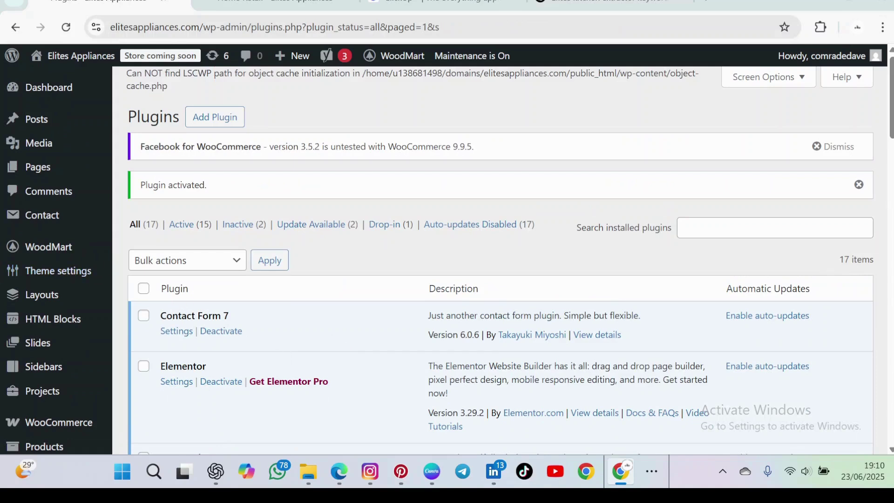
Open the Remove Add to Cart section within WooCommerce's product settings
mouse_move(35, 268)
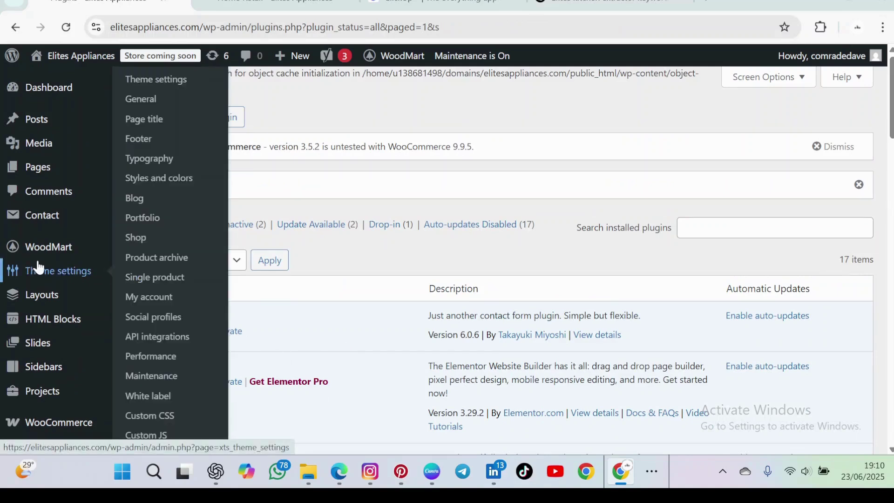
mouse_move(55, 291)
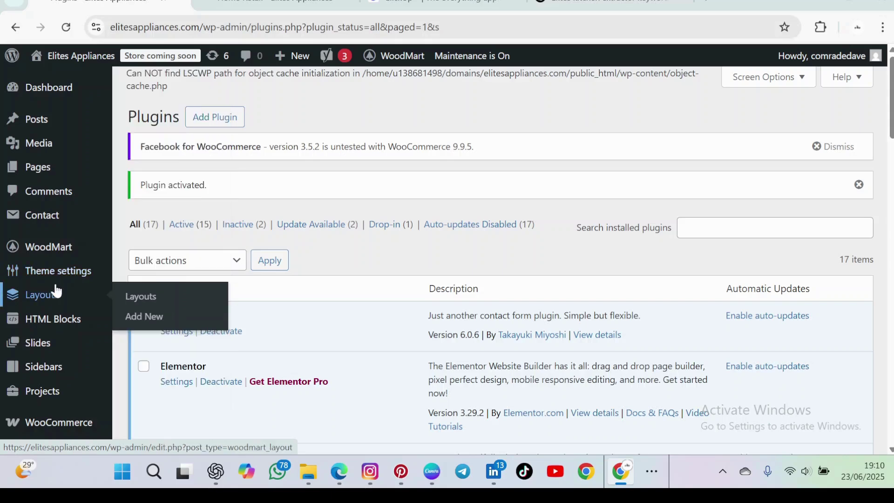
scroll(41, 219, down, 3)
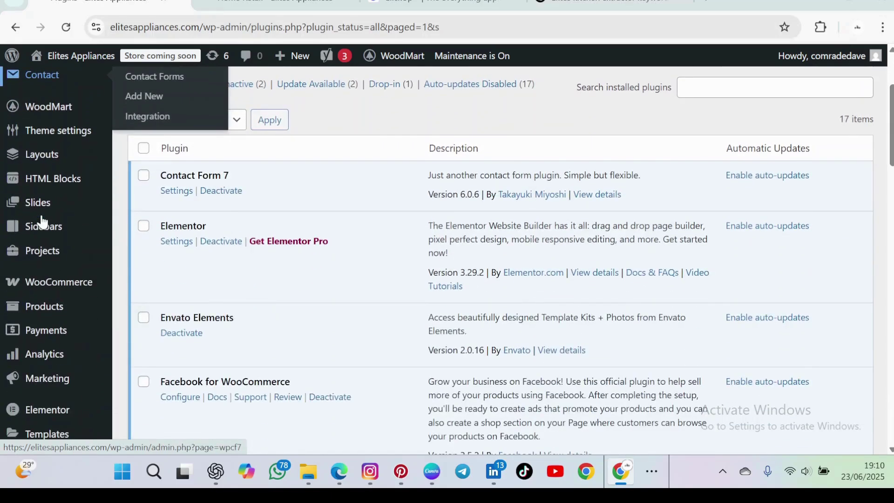
scroll(41, 222, down, 2)
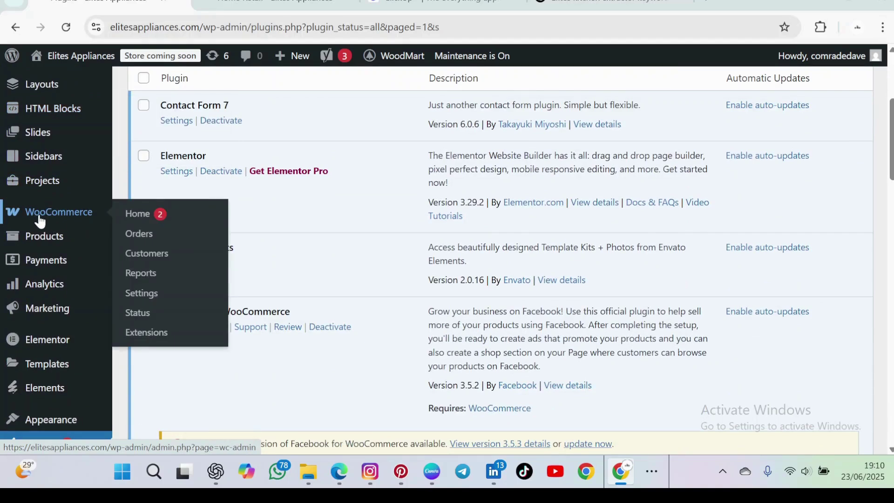
click(140, 295)
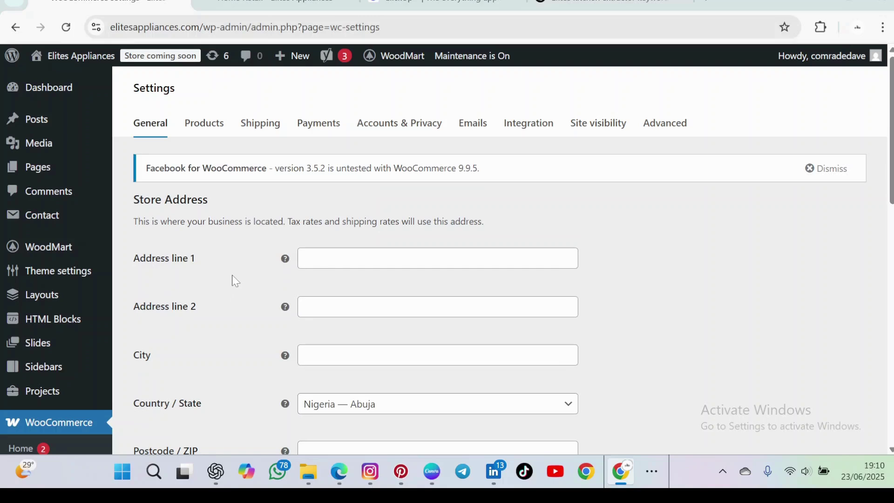
scroll(235, 280, down, 2)
scroll(236, 281, up, 2)
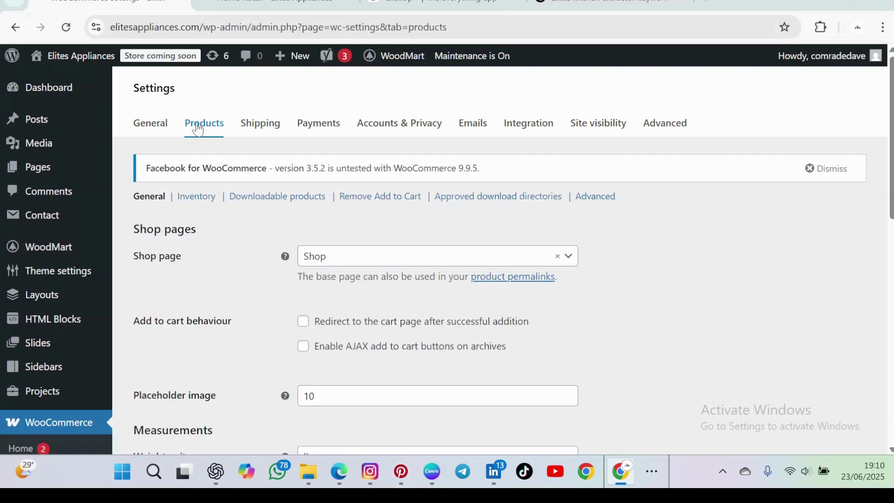
click(383, 203)
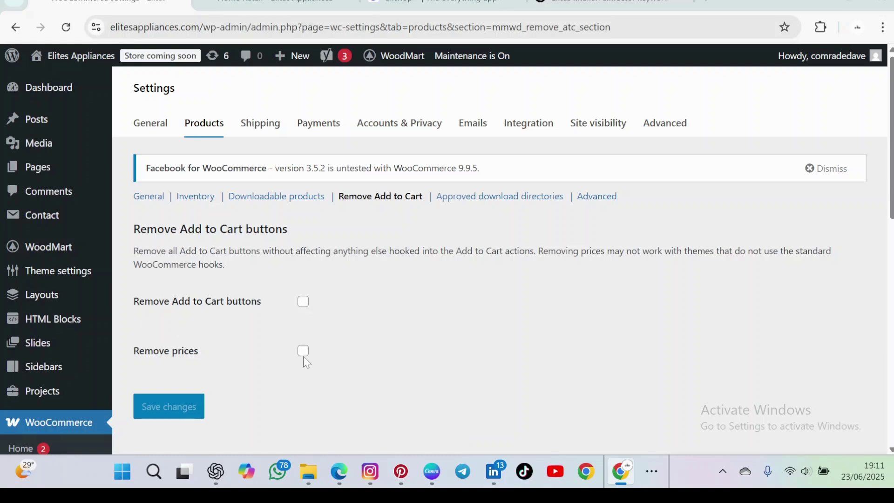
Enable both "Remove Add to Cart buttons" and "Remove prices", and save the settings
click(303, 303)
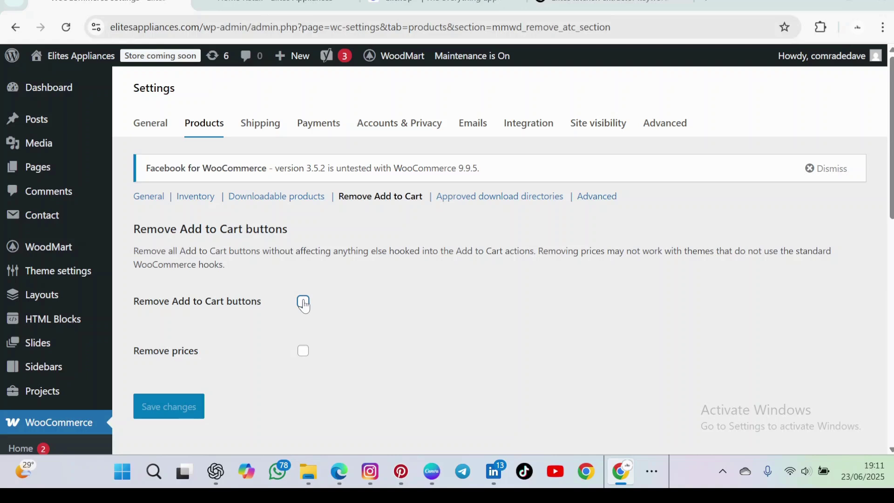
click(303, 352)
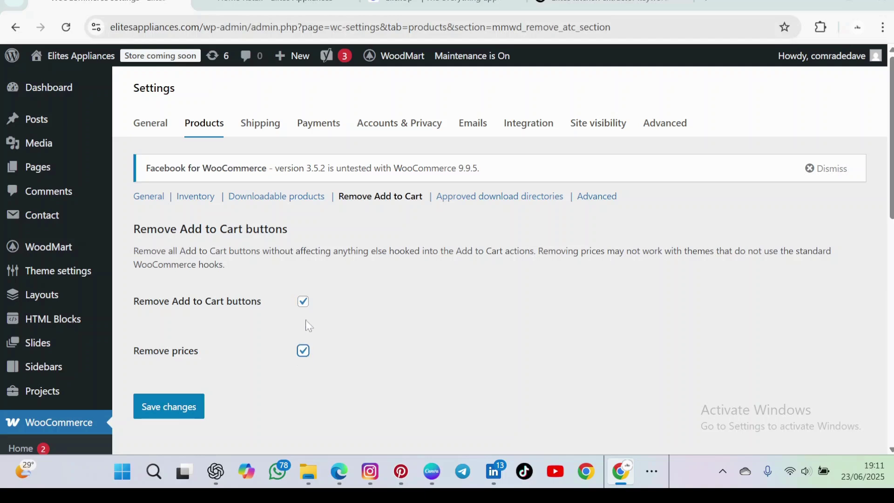
click(178, 411)
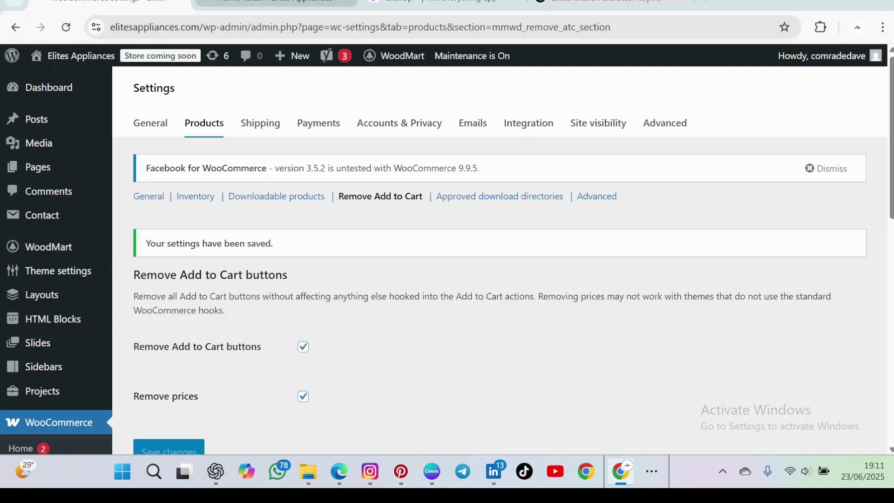
Reload the store homepage and check its product listings for prices and add-to-cart buttons
click(271, 1)
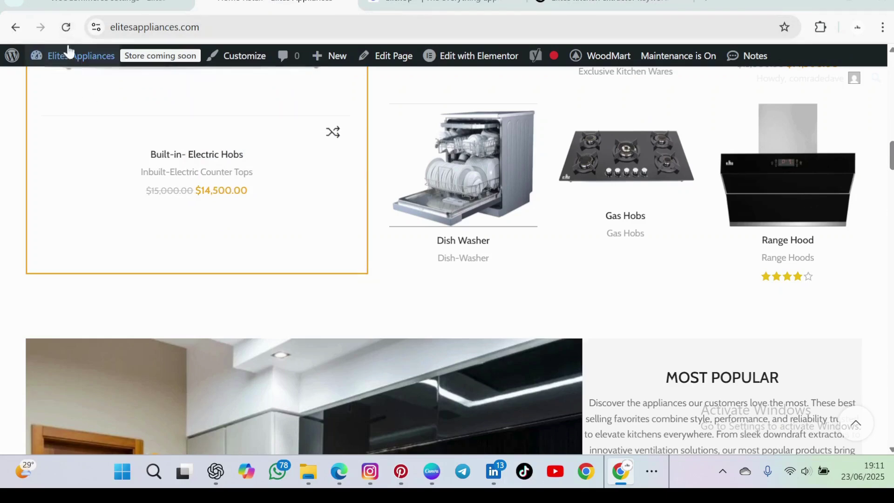
click(68, 30)
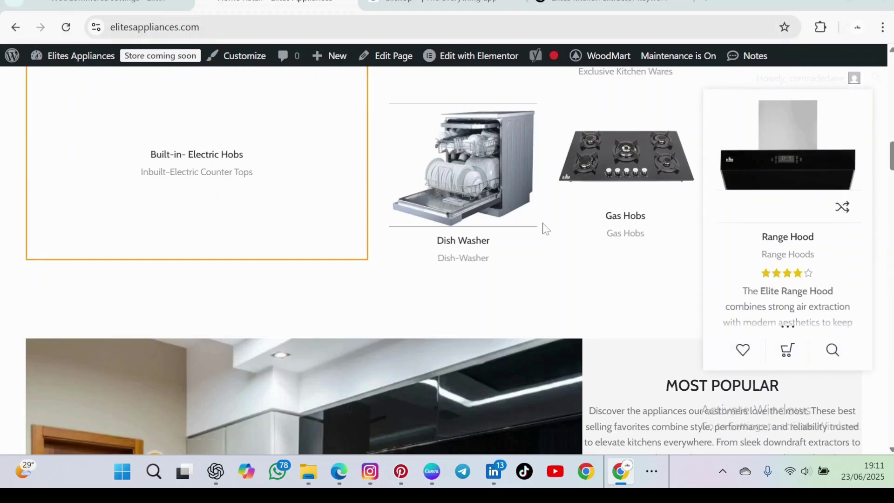
scroll(512, 225, down, 3)
scroll(512, 219, down, 2)
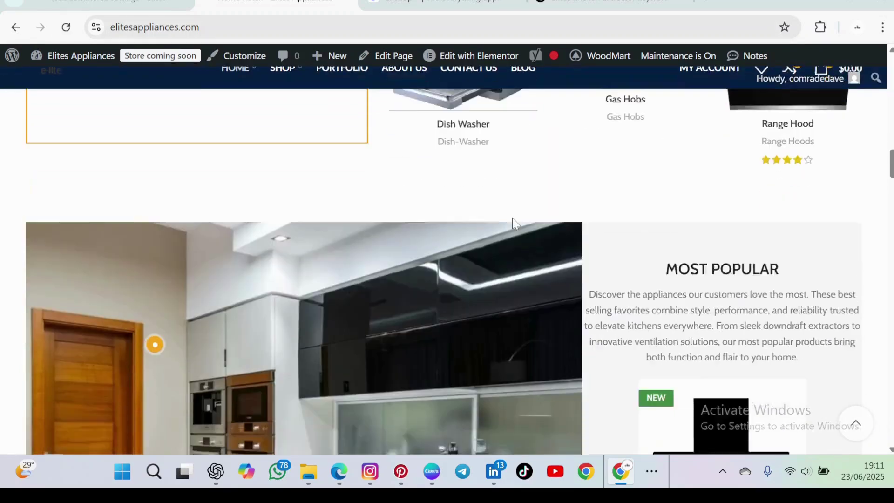
scroll(512, 220, down, 2)
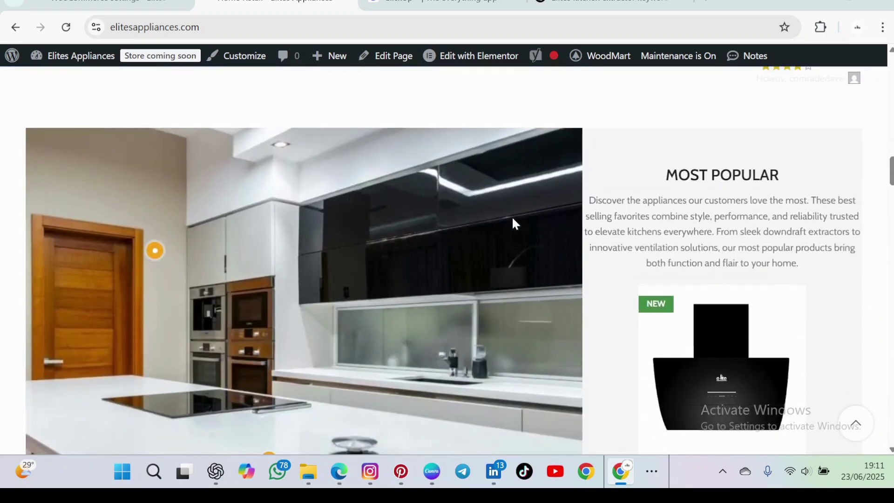
Examine the product cards in the homepage's Sale Products and Special Offer sections for prices, cart buttons and star ratings
scroll(513, 220, up, 6)
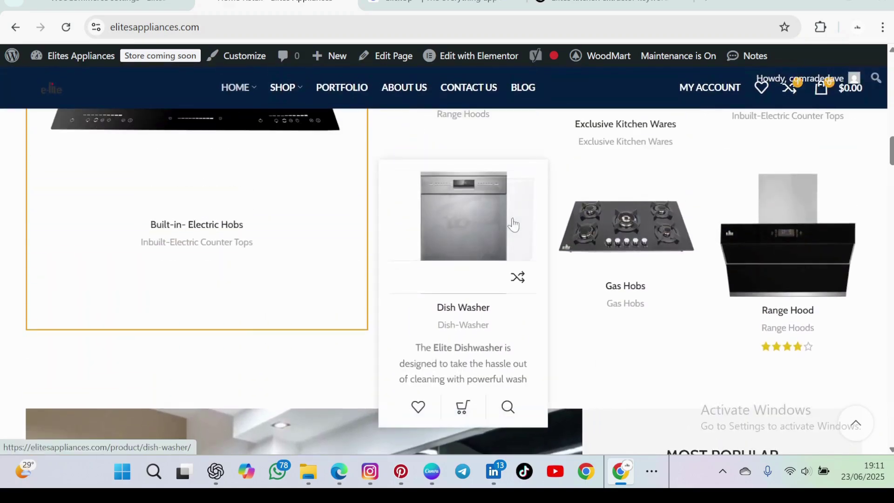
scroll(512, 220, down, 1)
scroll(513, 223, up, 2)
scroll(513, 225, up, 1)
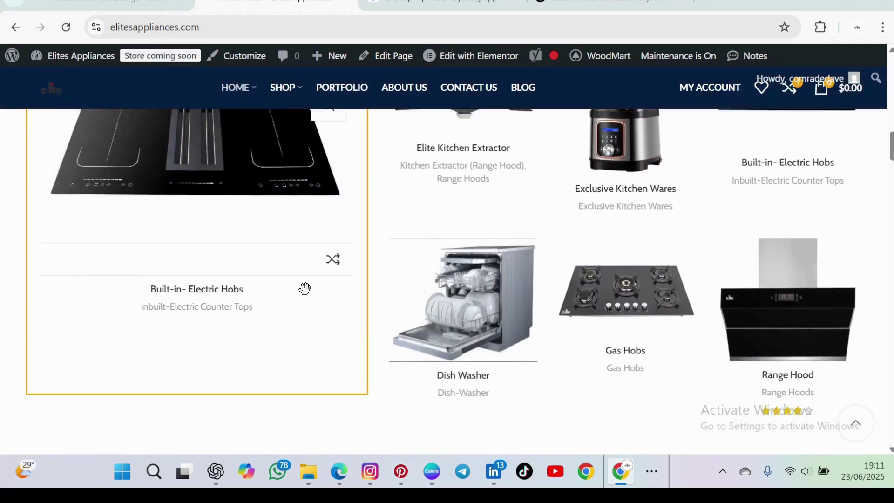
scroll(304, 288, up, 3)
scroll(306, 296, up, 8)
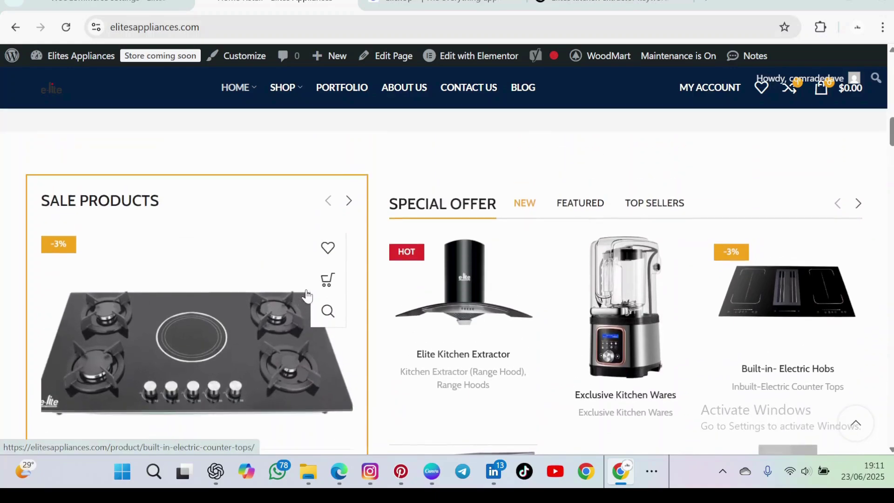
scroll(306, 289, up, 4)
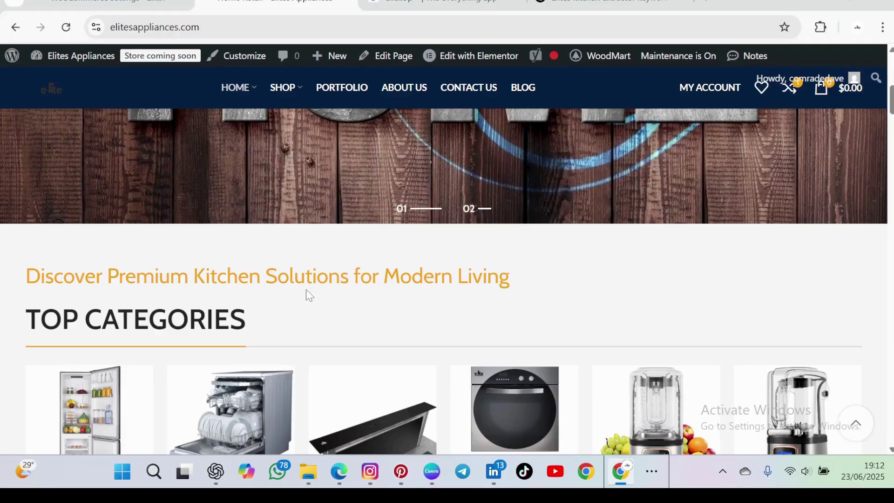
scroll(306, 292, down, 2)
scroll(306, 296, down, 6)
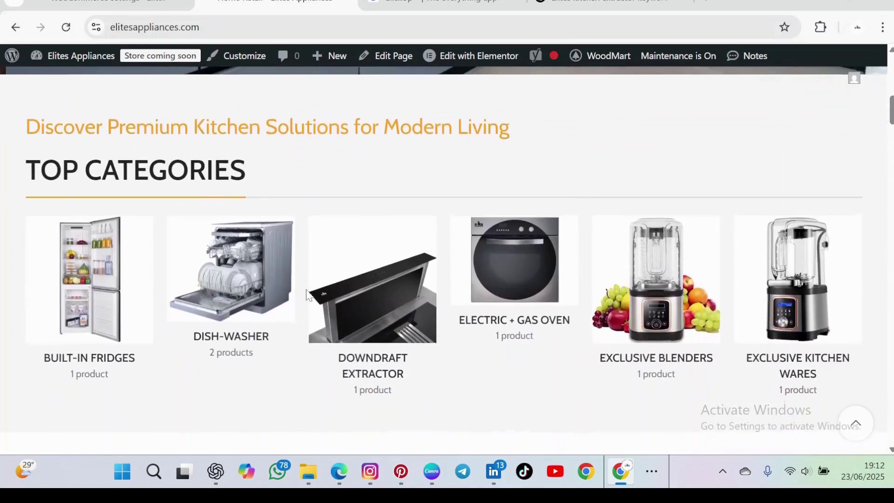
scroll(306, 296, down, 6)
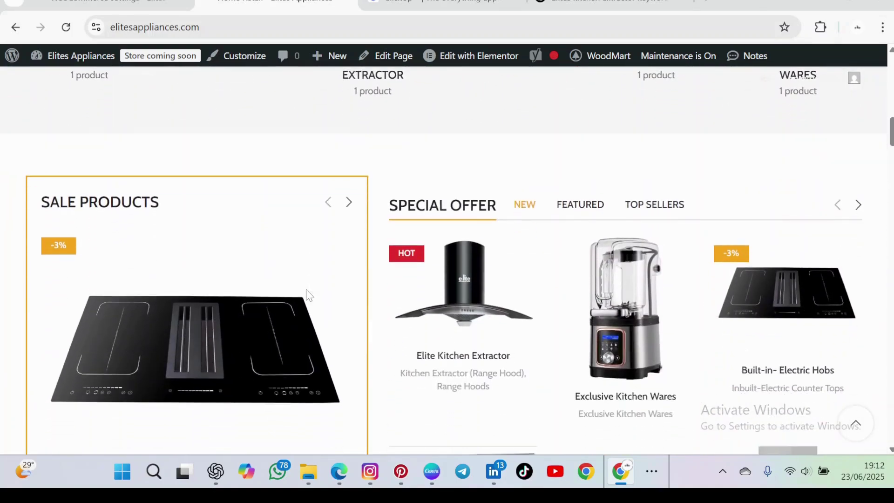
scroll(307, 293, down, 1)
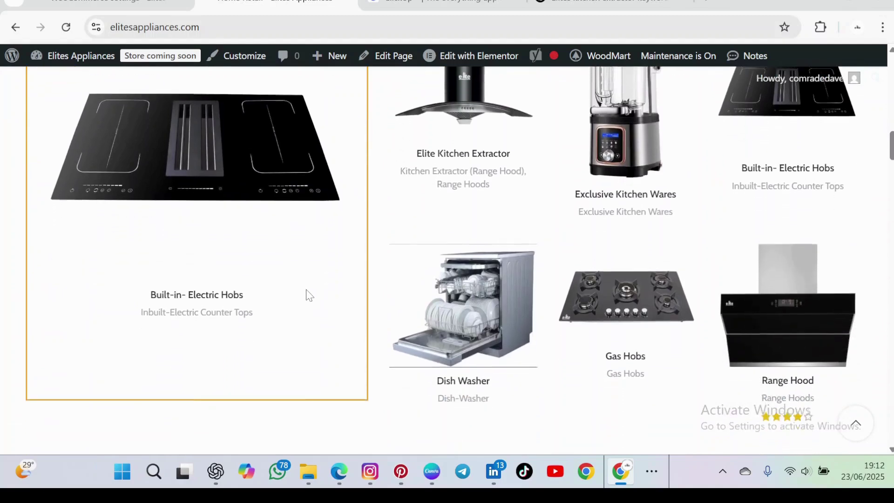
mouse_move(440, 161)
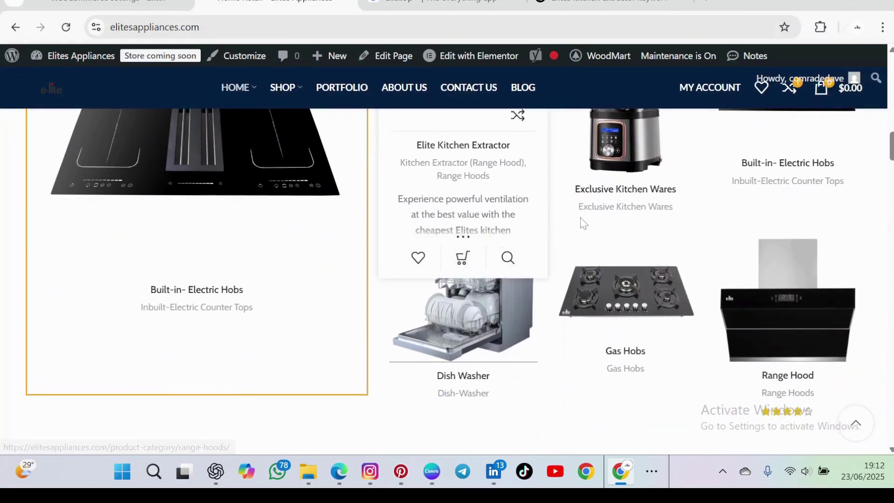
mouse_move(790, 176)
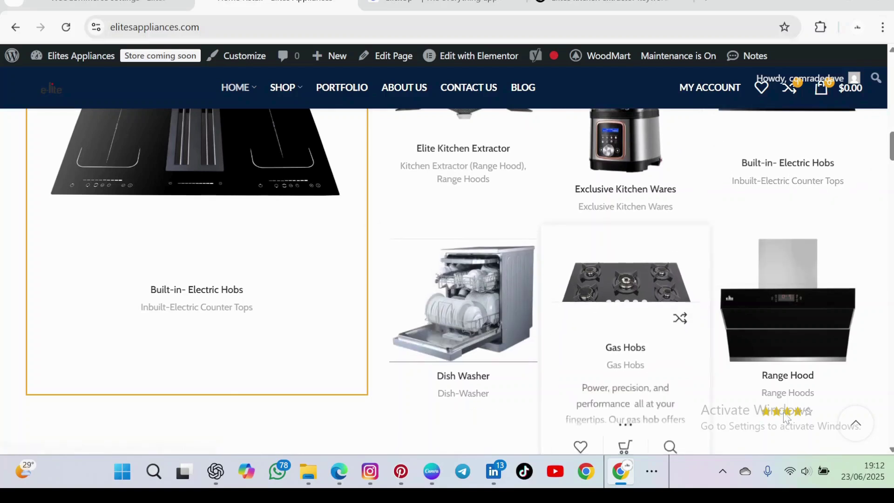
mouse_move(202, 157)
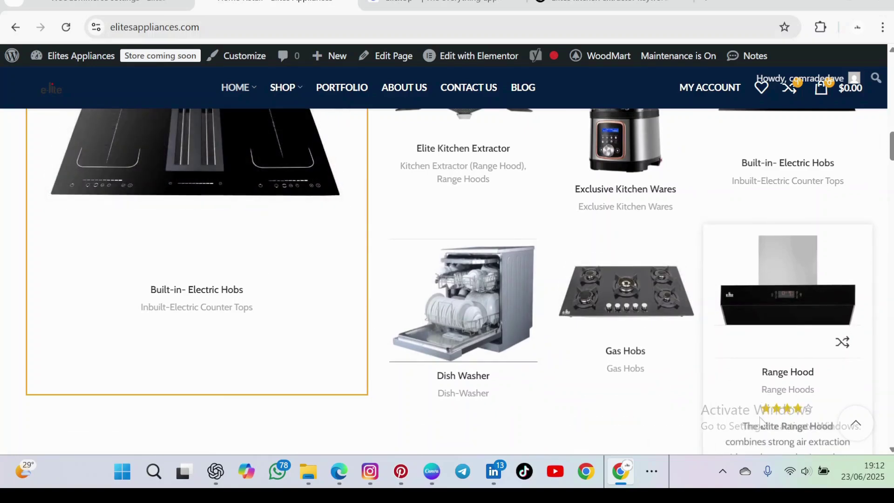
scroll(760, 405, down, 3)
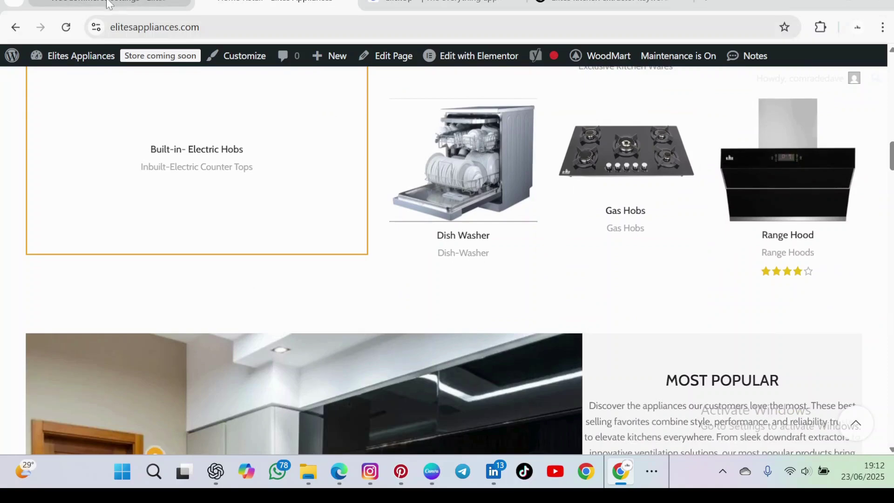
Disable "Enable product reviews" in WooCommerce's general product settings and save the changes
click(108, 3)
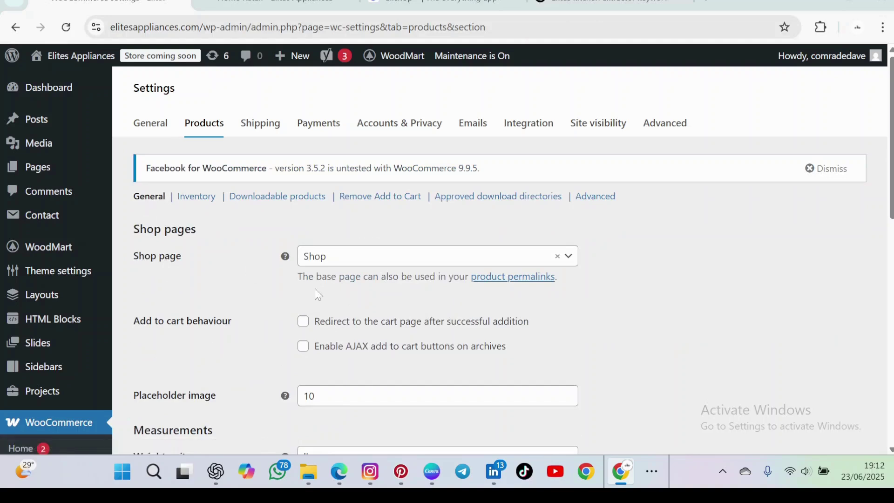
scroll(315, 289, down, 2)
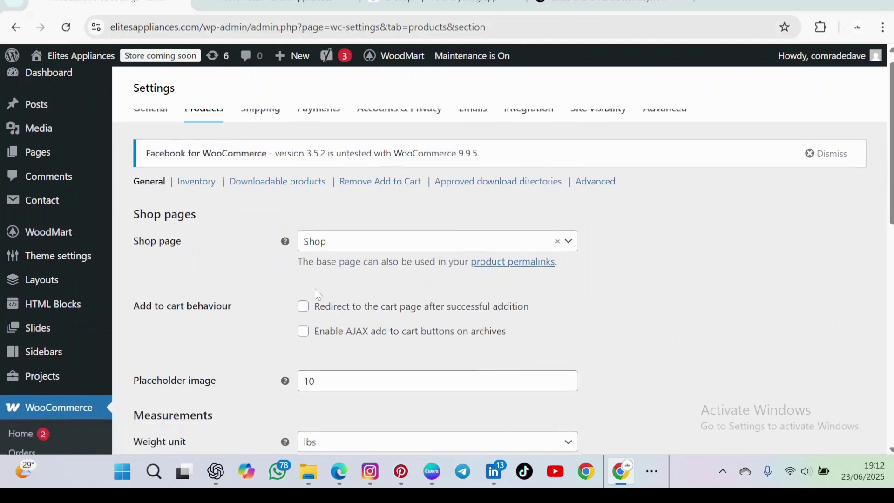
scroll(317, 294, down, 3)
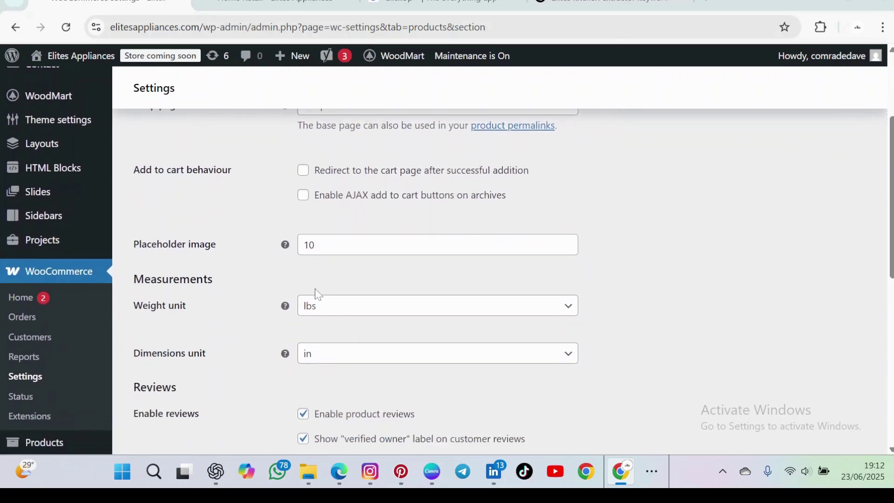
scroll(318, 294, down, 2)
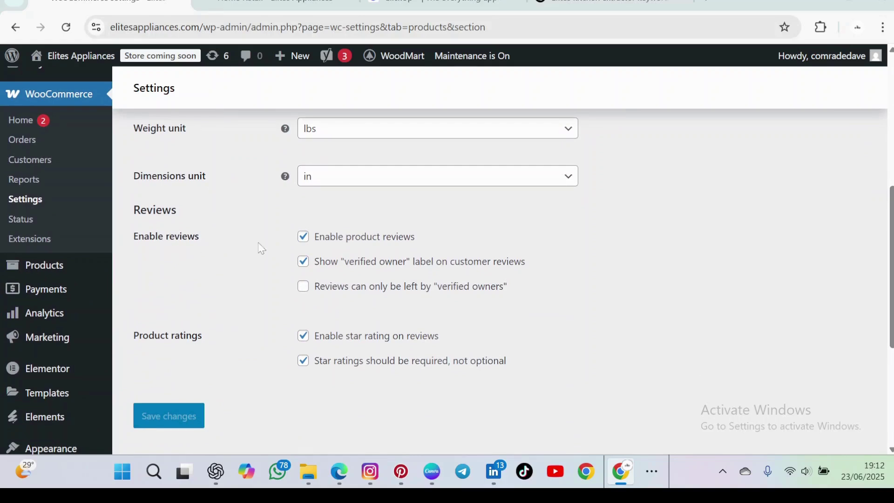
click(304, 238)
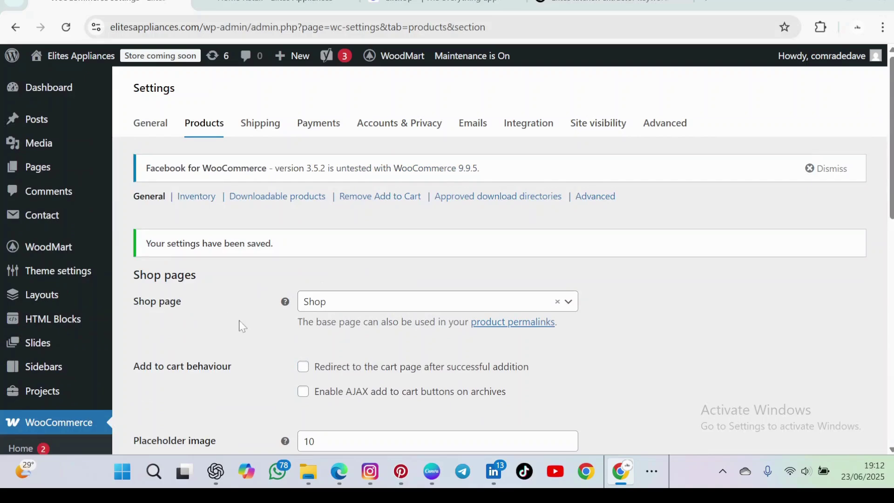
scroll(242, 326, down, 5)
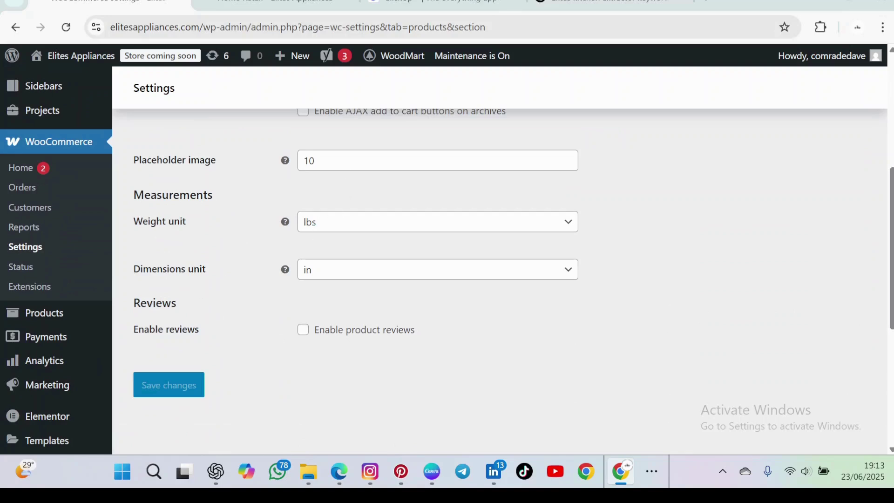
Reload the store homepage and check the Range Hood product card in the Special Offer section for a star rating
click(221, 9)
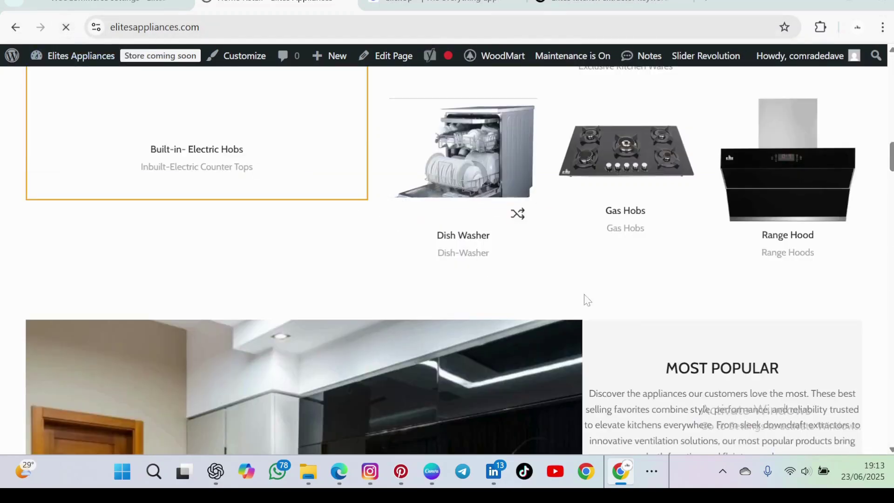
mouse_move(764, 263)
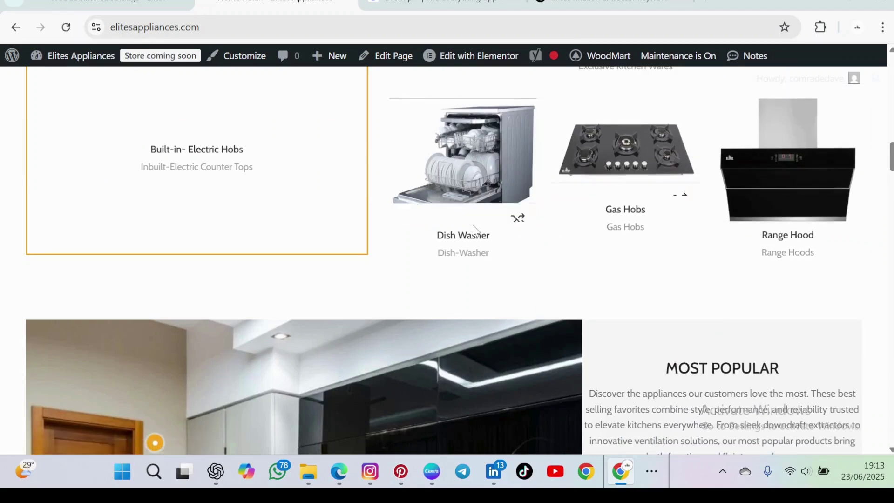
mouse_move(499, 249)
key(super+d)
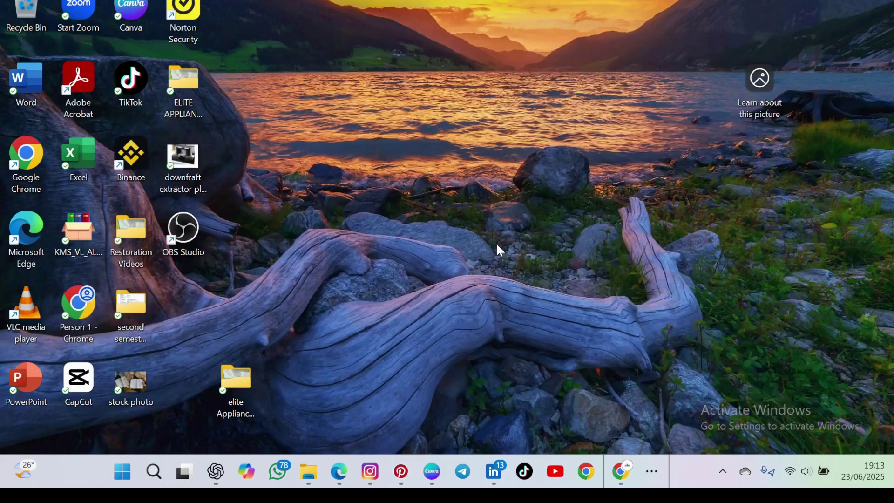
key(super+d)
Look through the product sections along the whole homepage, from Top Categories down to the lower Special Offer, for prices and star ratings
scroll(498, 251, up, 5)
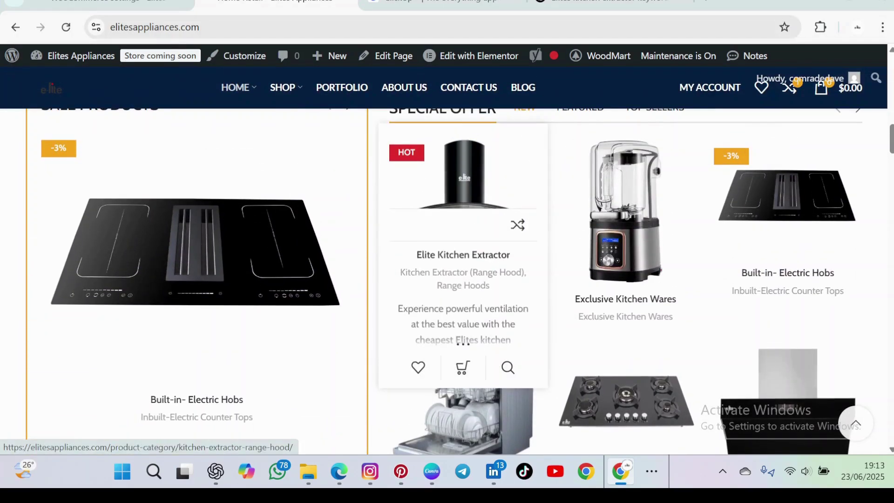
scroll(766, 289, up, 5)
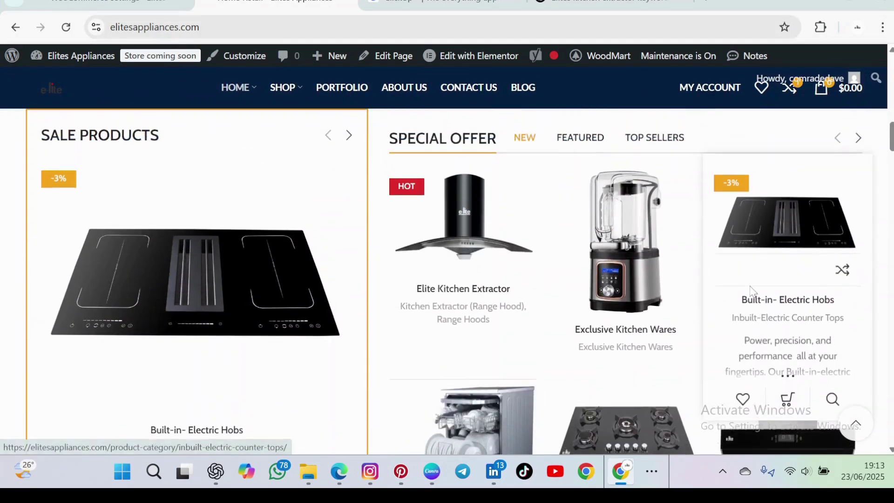
scroll(750, 293, up, 2)
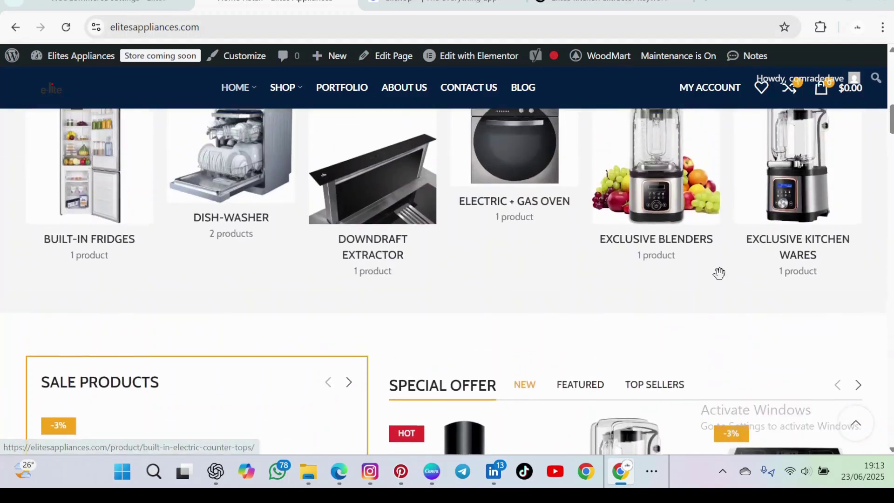
scroll(533, 262, up, 2)
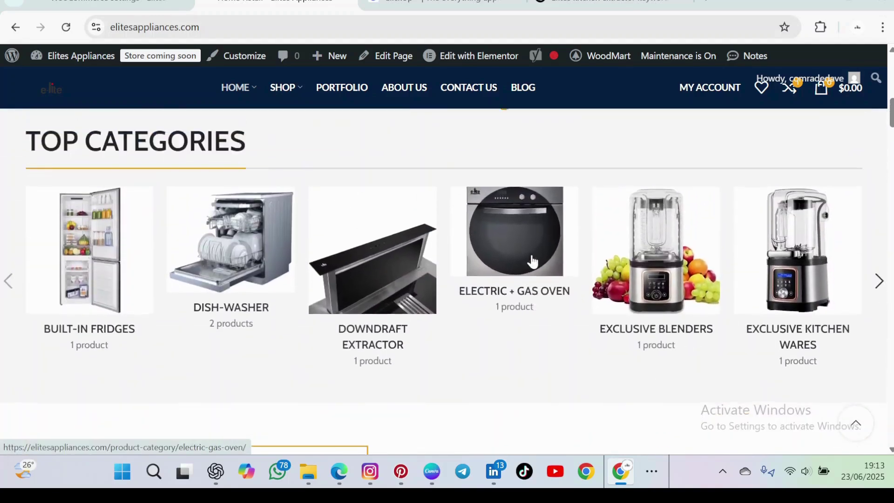
scroll(533, 261, down, 6)
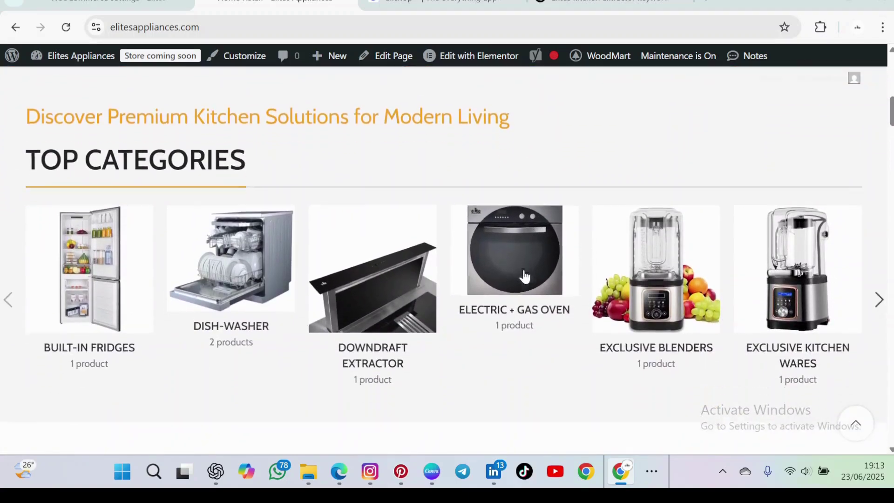
scroll(521, 286, down, 7)
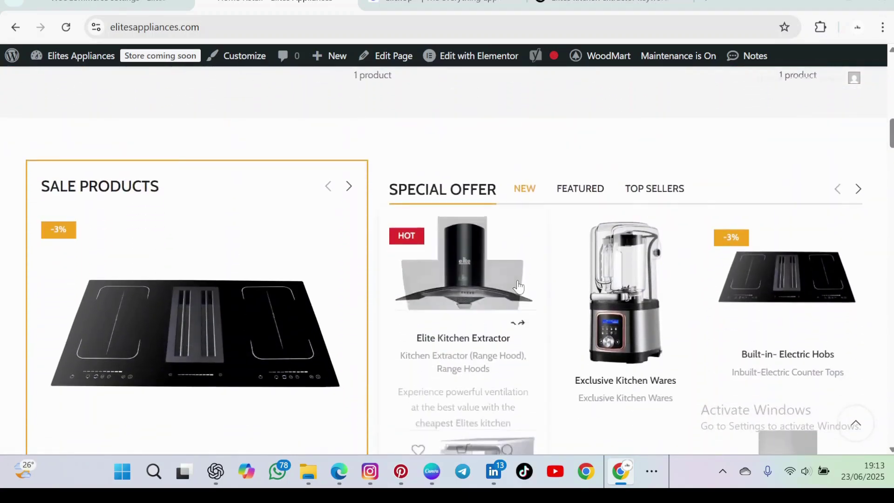
scroll(521, 285, down, 8)
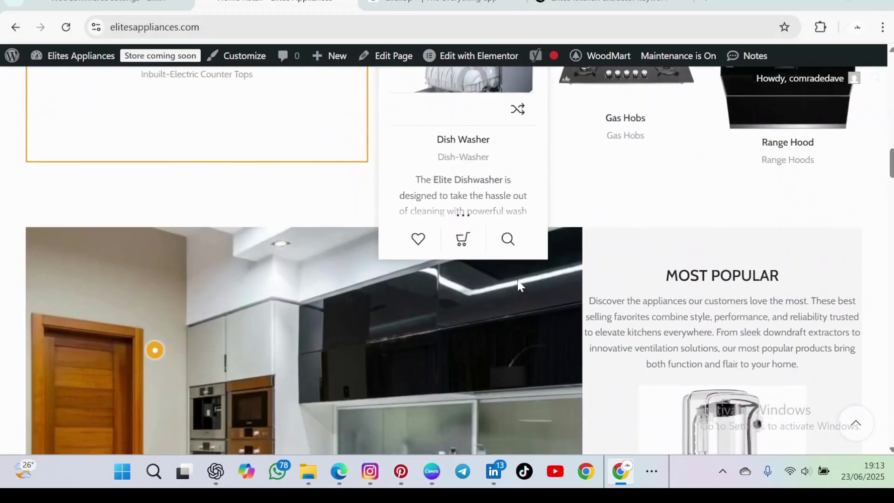
scroll(520, 221, down, 8)
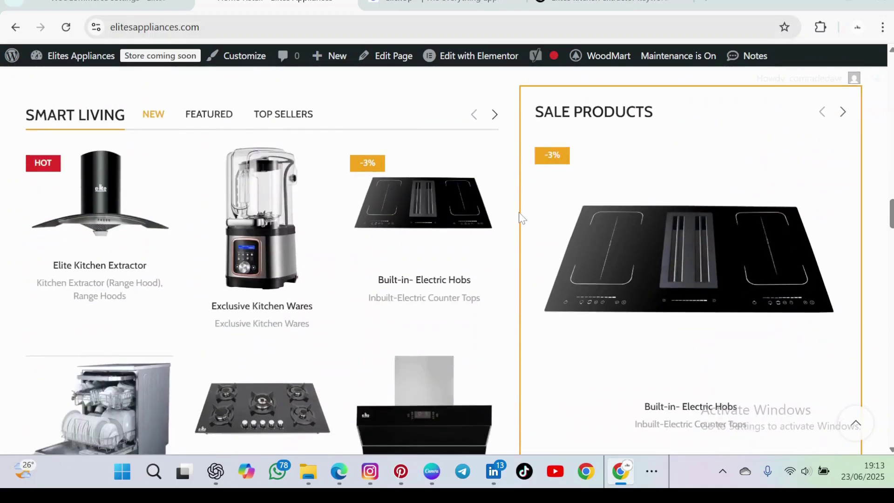
scroll(520, 221, down, 5)
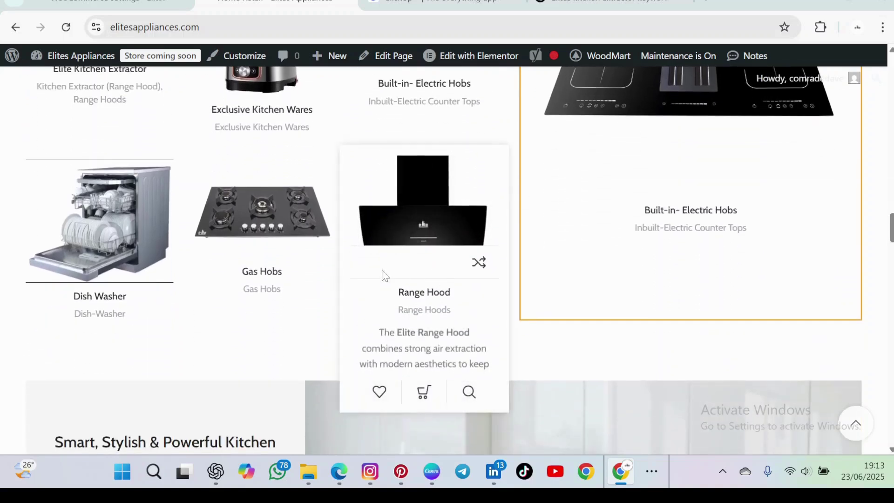
scroll(120, 239, down, 1)
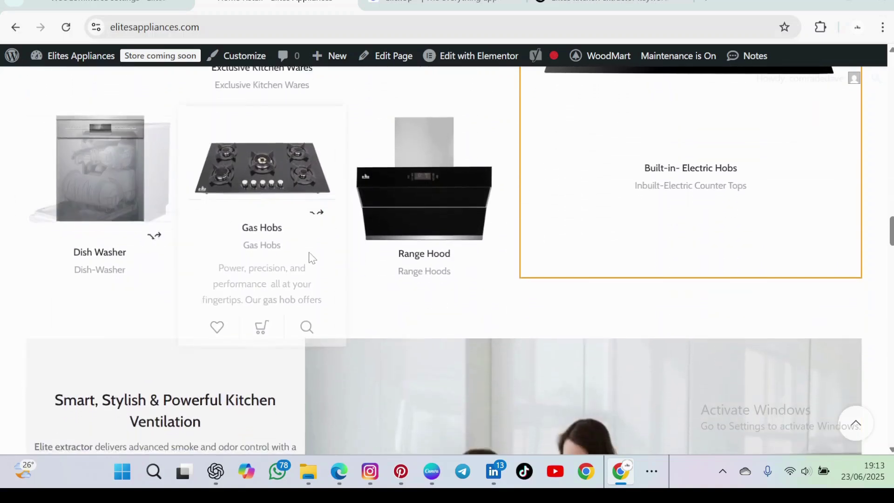
scroll(312, 258, down, 5)
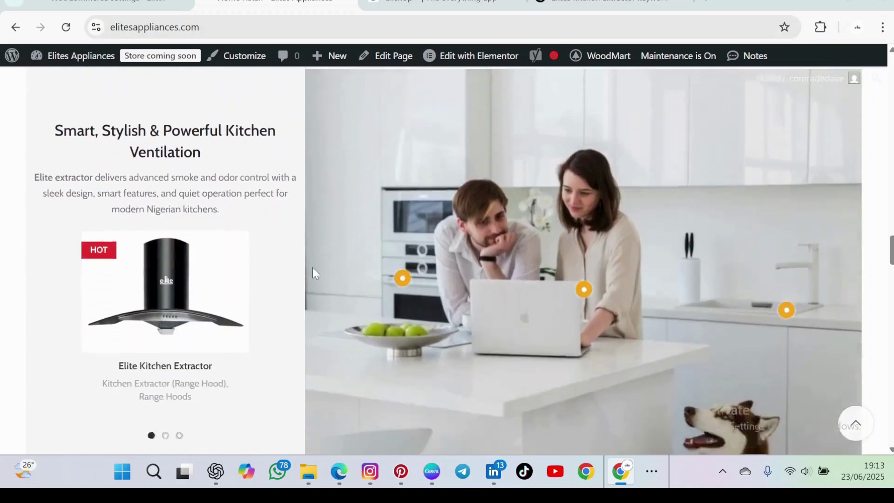
scroll(313, 273, down, 7)
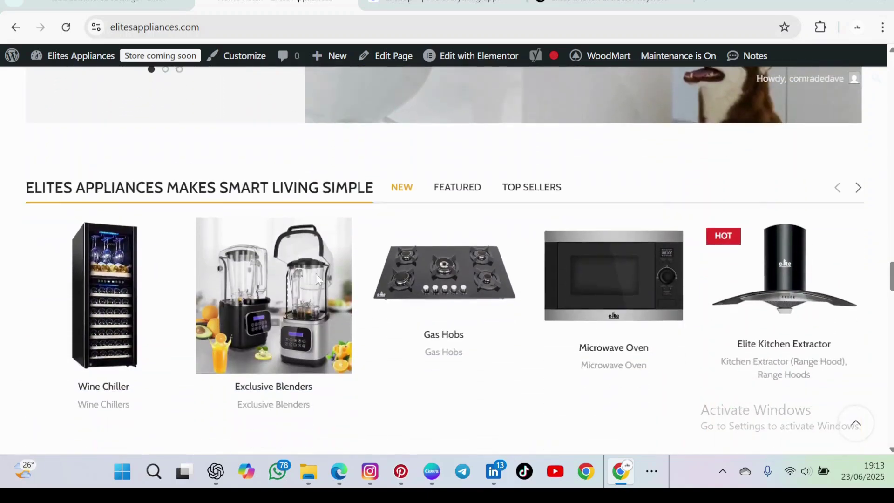
scroll(316, 278, down, 6)
scroll(305, 326, down, 7)
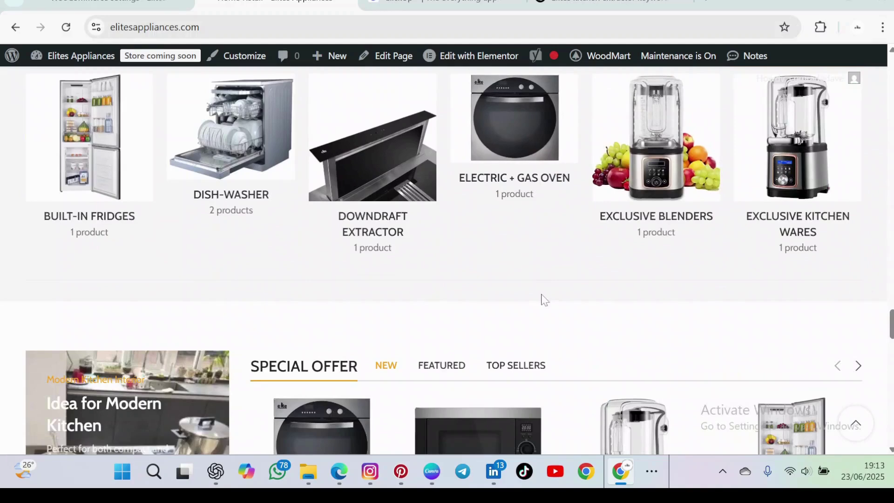
scroll(540, 297, down, 5)
scroll(540, 296, down, 2)
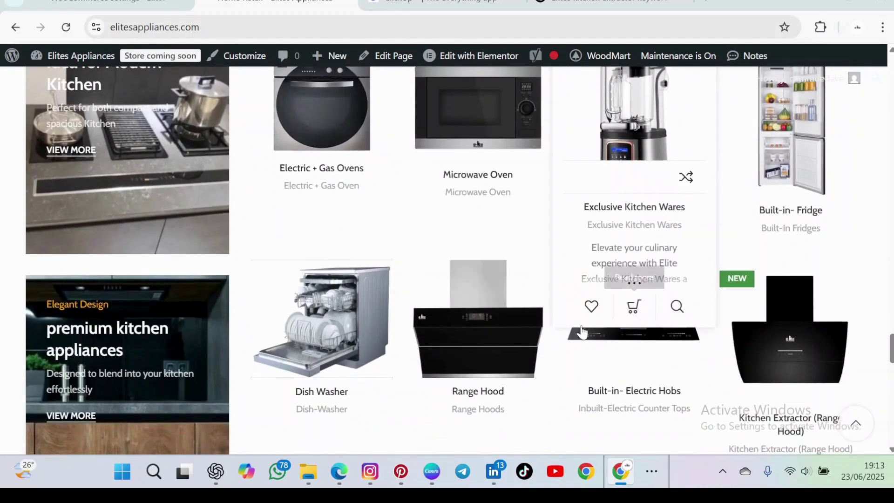
scroll(546, 389, down, 5)
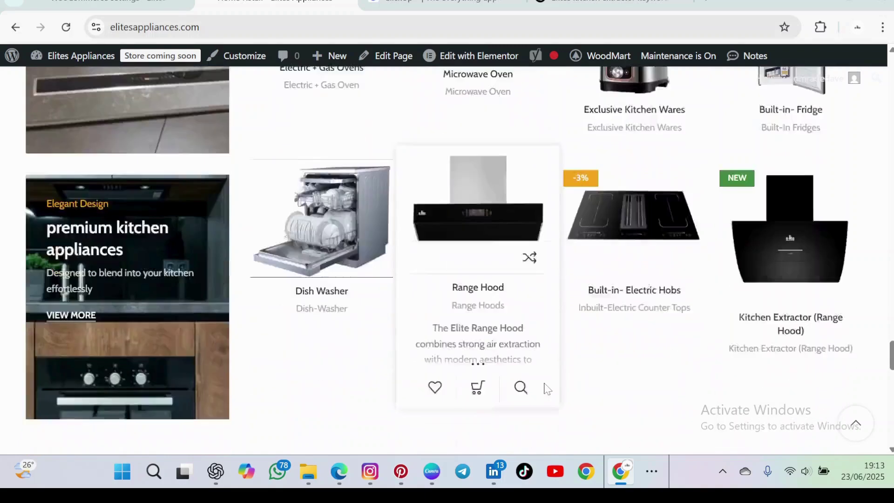